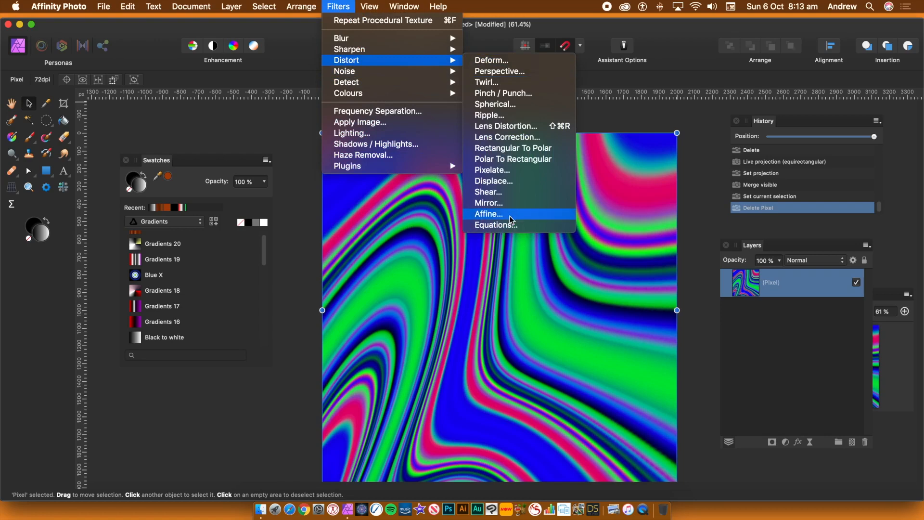
# Open the Equations distort filter and set the y equation to ry.
pyautogui.click(494, 225)
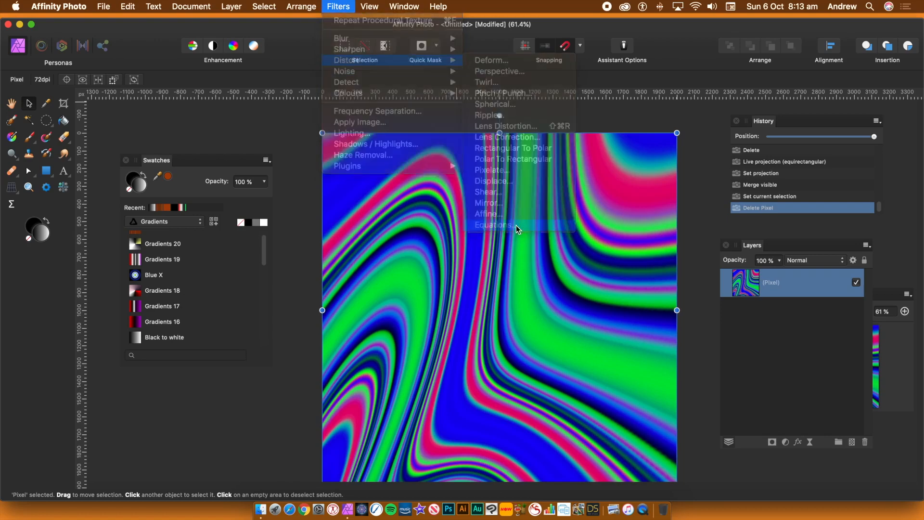
pyautogui.moveTo(801, 219); pyautogui.dragTo(570, 146)
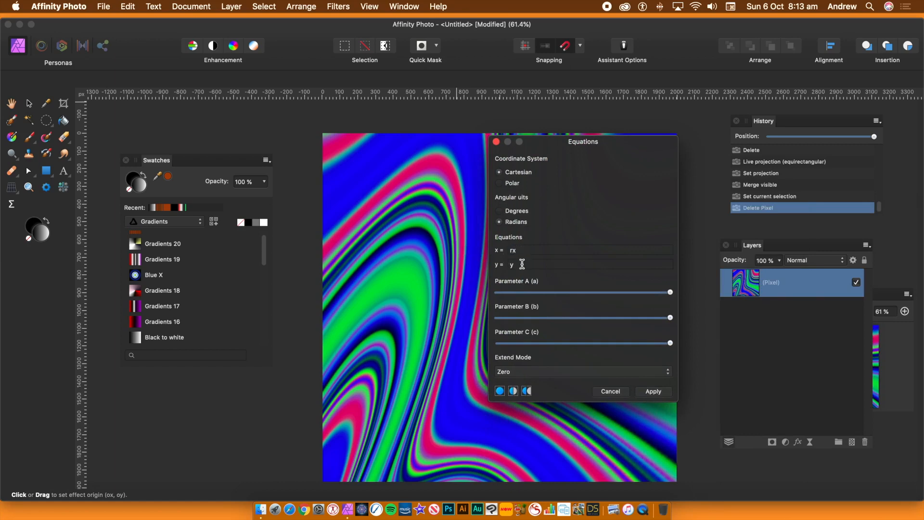
pyautogui.press('Tab')
pyautogui.write('ry')
pyautogui.press('Tab')
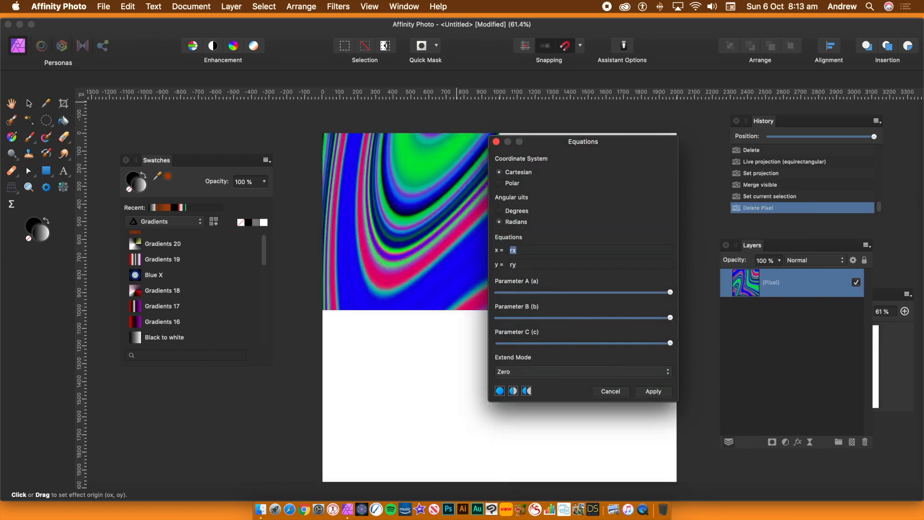
# Move the effect origin on the canvas and set the Extend Mode to Mirror.
pyautogui.moveTo(412, 193); pyautogui.dragTo(592, 379)
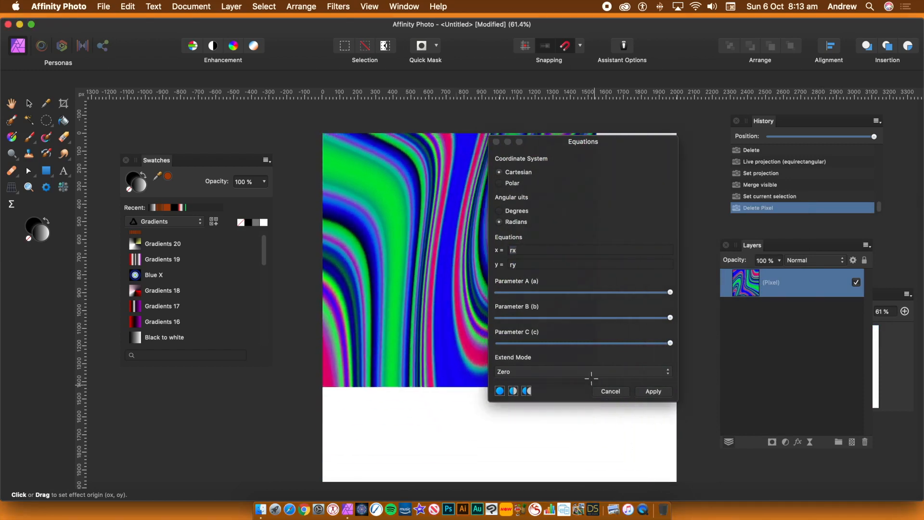
pyautogui.click(534, 374)
pyautogui.click(535, 407)
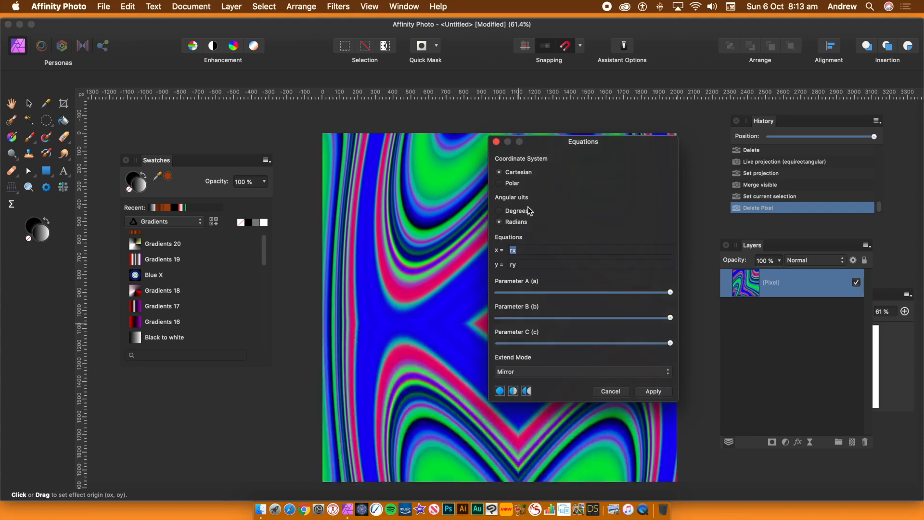
# Set the x equation to sqrt(rx*rx+ry*ry) and reposition the effect origin on the canvas.
pyautogui.moveTo(533, 145); pyautogui.dragTo(688, 142)
pyautogui.moveTo(550, 322); pyautogui.dragTo(388, 319)
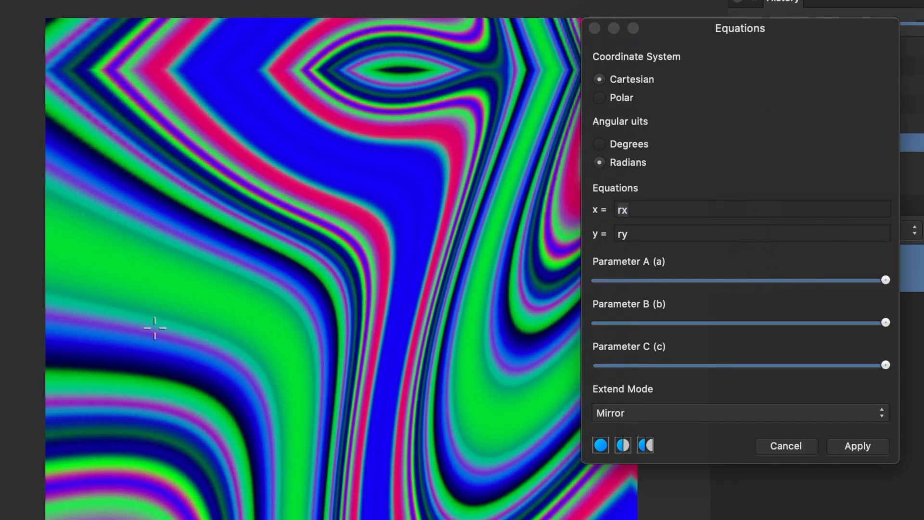
pyautogui.moveTo(155, 328); pyautogui.dragTo(309, 360)
pyautogui.click(641, 211)
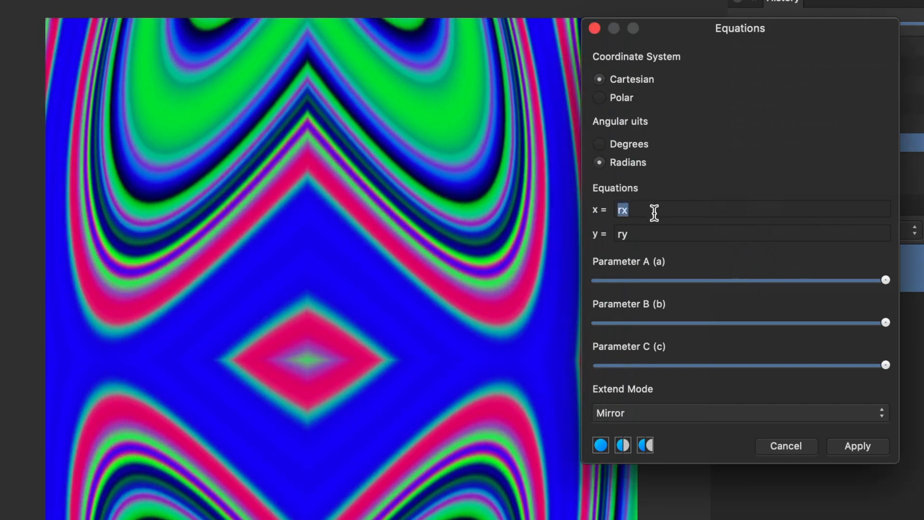
pyautogui.click(646, 210)
pyautogui.press('BackSpace')
pyautogui.write('ry*ry)')
pyautogui.press('Tab')
pyautogui.moveTo(355, 281); pyautogui.dragTo(608, 360)
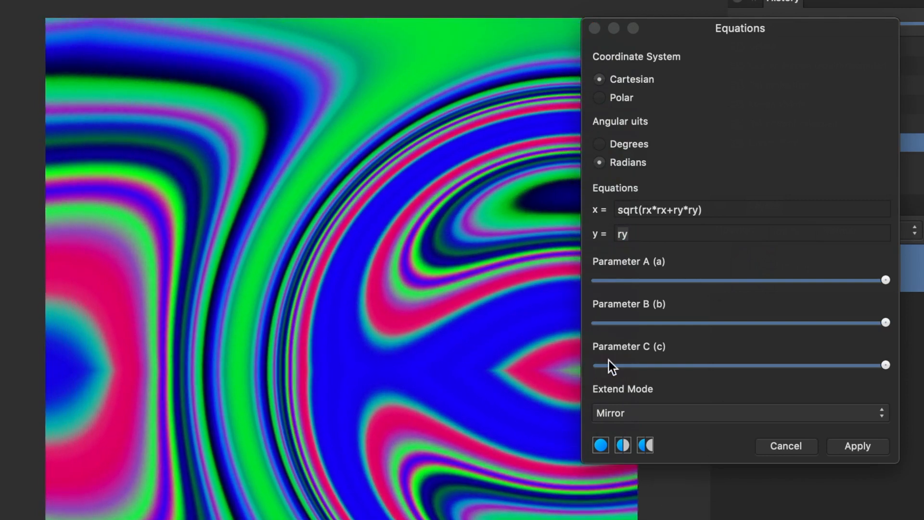
# Multiply the x equation by 10 and drag the effect origin to a new spot.
pyautogui.click(712, 211)
pyautogui.write('/')
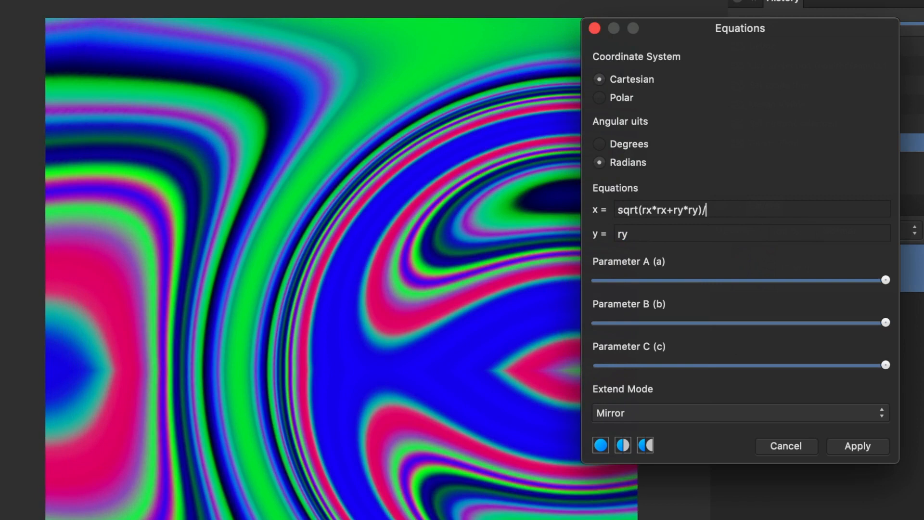
pyautogui.press('Tab')
pyautogui.moveTo(722, 210); pyautogui.dragTo(702, 209)
pyautogui.write('*10')
pyautogui.press('Tab')
pyautogui.moveTo(517, 263); pyautogui.dragTo(356, 184)
# Try the Wrap and Repeat extend modes before returning to Mirror.
pyautogui.click(642, 417)
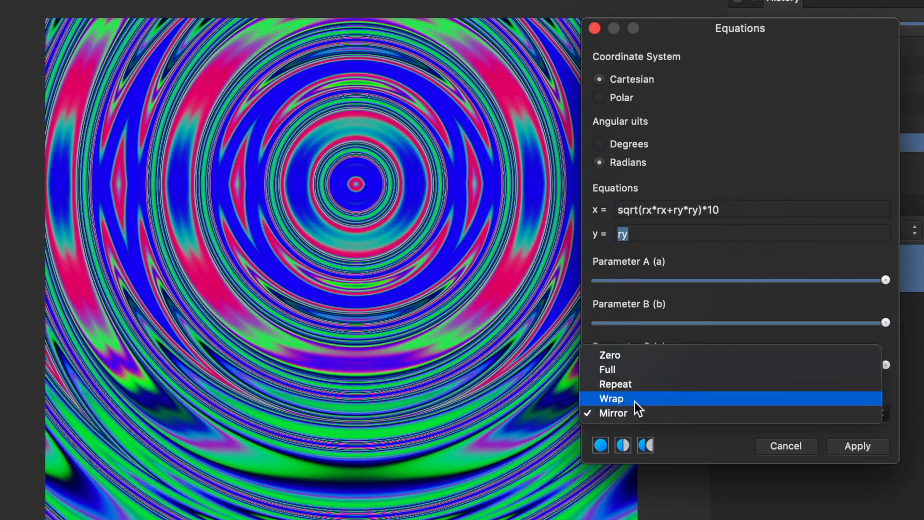
pyautogui.click(635, 402)
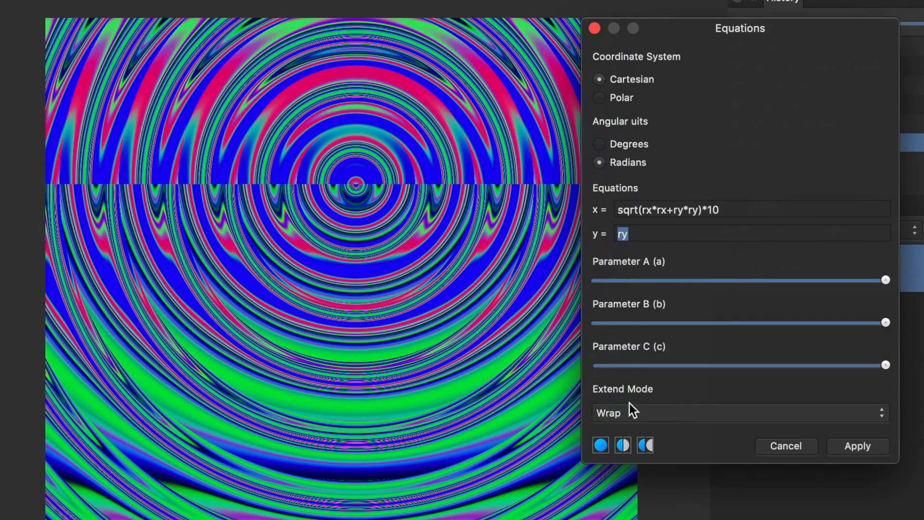
pyautogui.click(629, 410)
pyautogui.click(628, 400)
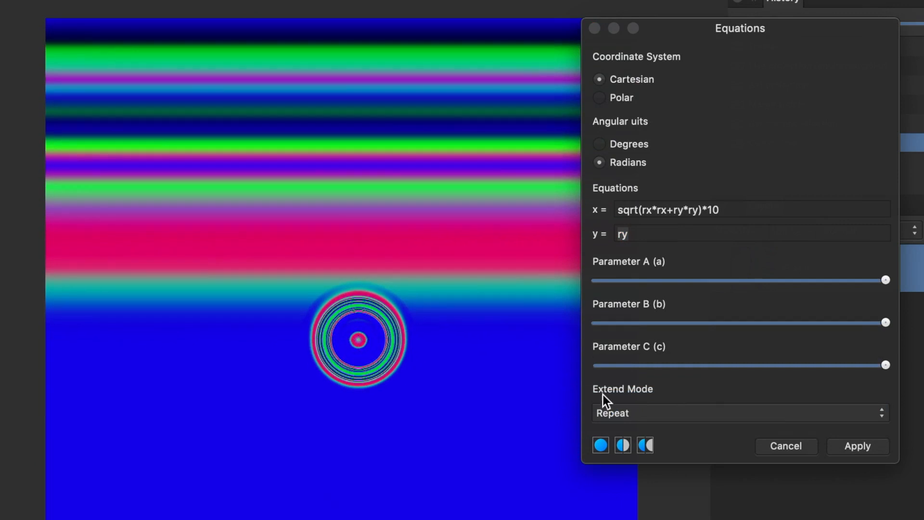
pyautogui.click(621, 414)
pyautogui.click(654, 441)
# Multiply the x equation by a and lower Parameter A to about a quarter of its range.
pyautogui.moveTo(310, 222); pyautogui.dragTo(514, 400)
pyautogui.click(723, 210)
pyautogui.doubleClick(722, 210)
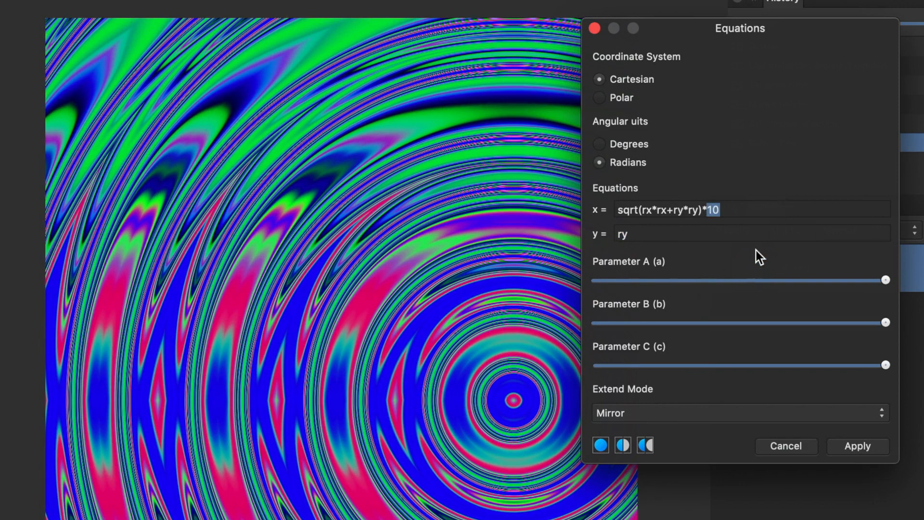
pyautogui.click(753, 208)
pyautogui.write('*')
pyautogui.press('Tab')
pyautogui.moveTo(880, 285); pyautogui.dragTo(672, 313)
pyautogui.moveTo(651, 519); pyautogui.dragTo(260, 230)
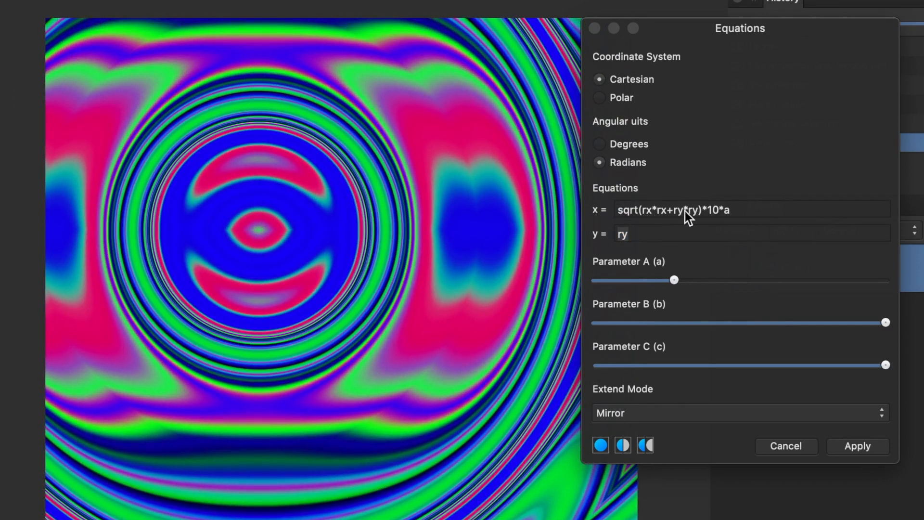
# Copy the x equation into the y field ending in *b instead of *a, and lower Parameter B to about 40%.
pyautogui.click(749, 216)
pyautogui.press('super+c')
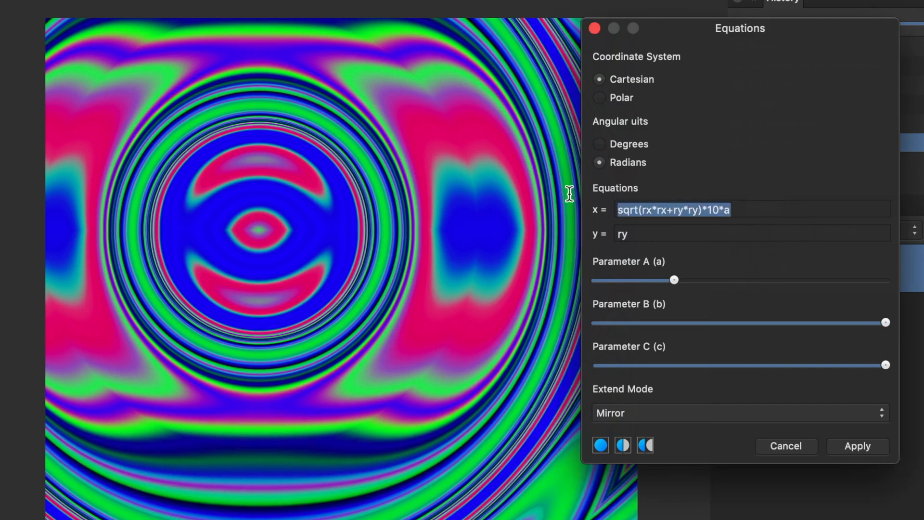
pyautogui.moveTo(648, 235); pyautogui.dragTo(581, 230)
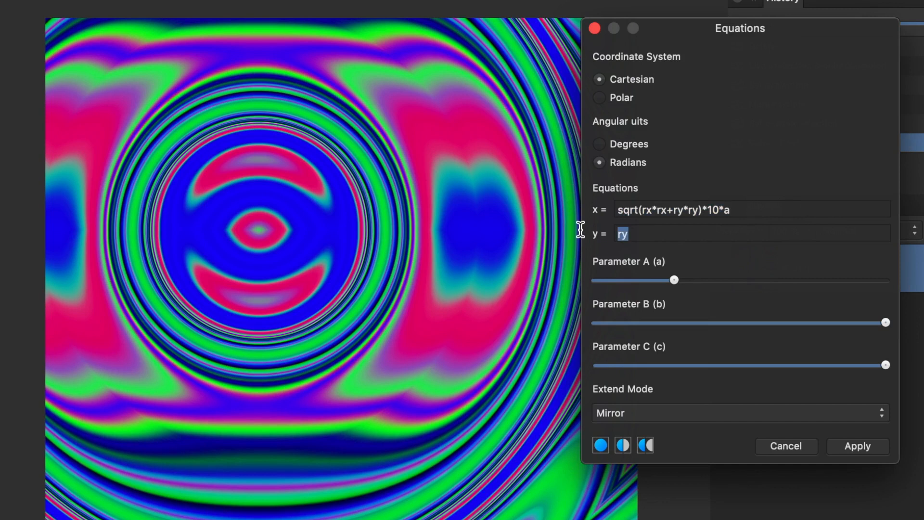
pyautogui.press('super+v')
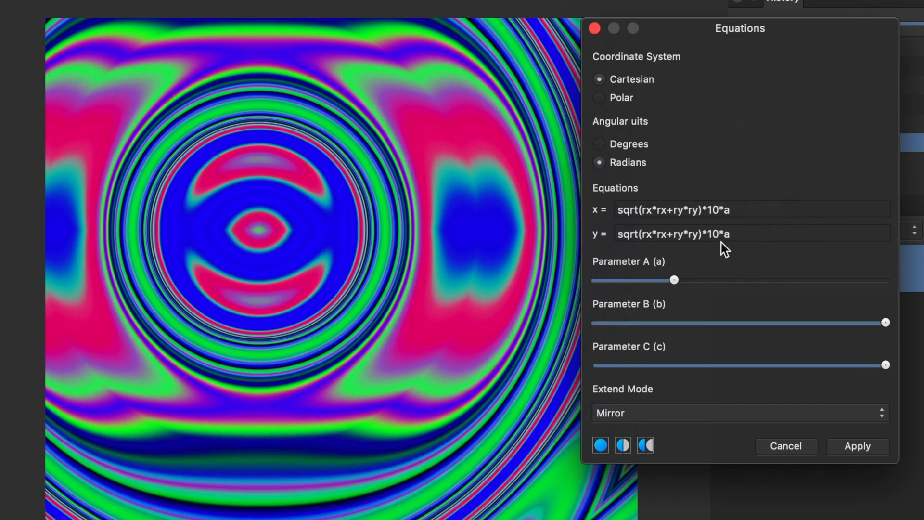
pyautogui.press('BackSpace')
pyautogui.press('Tab')
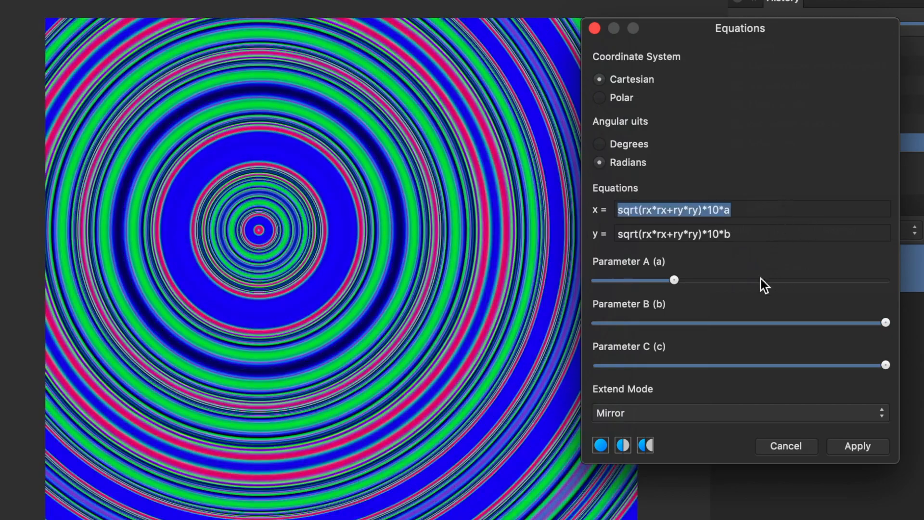
pyautogui.moveTo(870, 322); pyautogui.dragTo(706, 329)
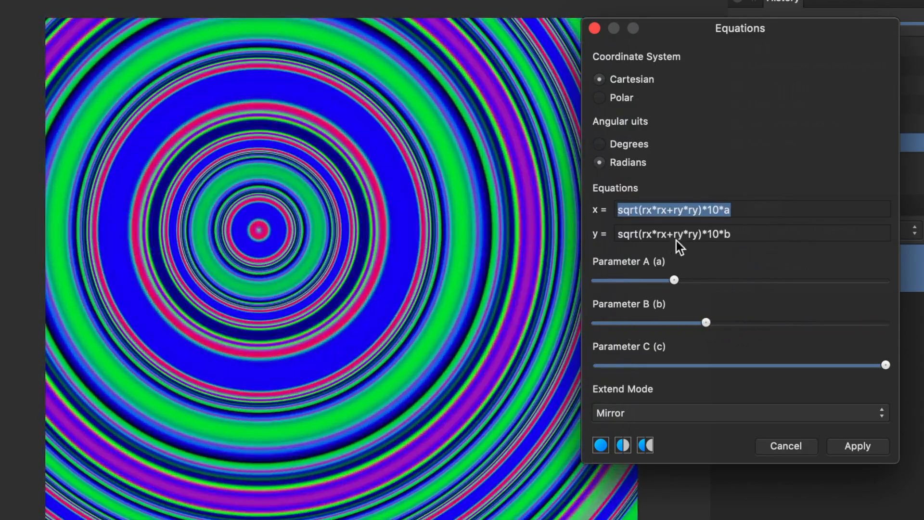
pyautogui.moveTo(258, 215); pyautogui.dragTo(383, 317)
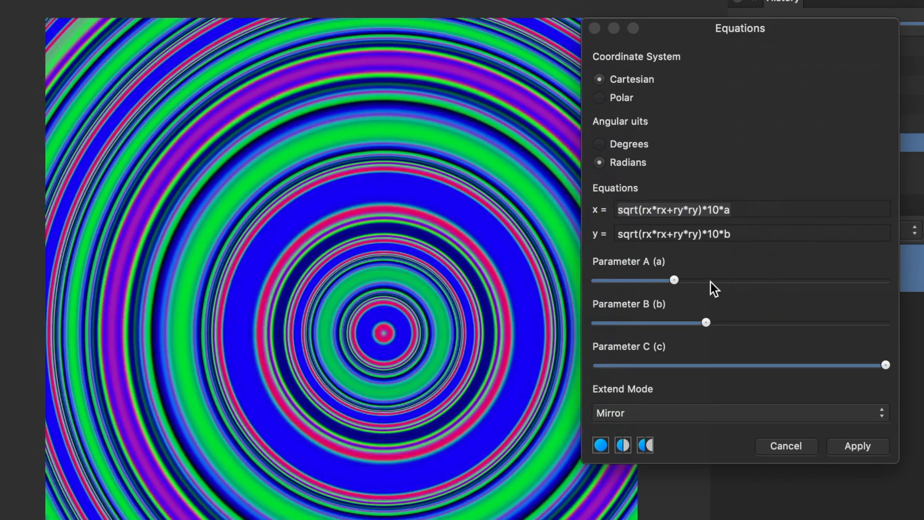
# Change the first term of the y equation to (rx-ry)*rx.
pyautogui.click(644, 235)
pyautogui.write('(')
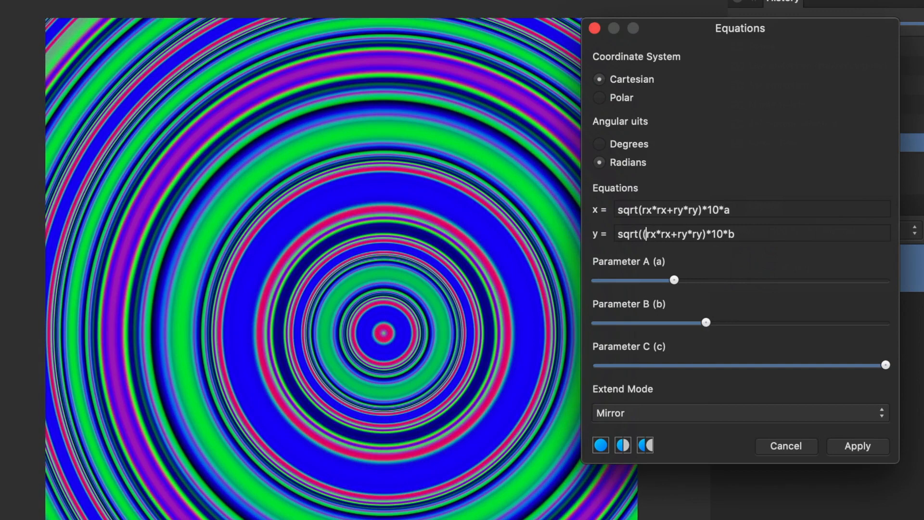
pyautogui.press('Right')
pyautogui.press('Right')
pyautogui.write('-ry)')
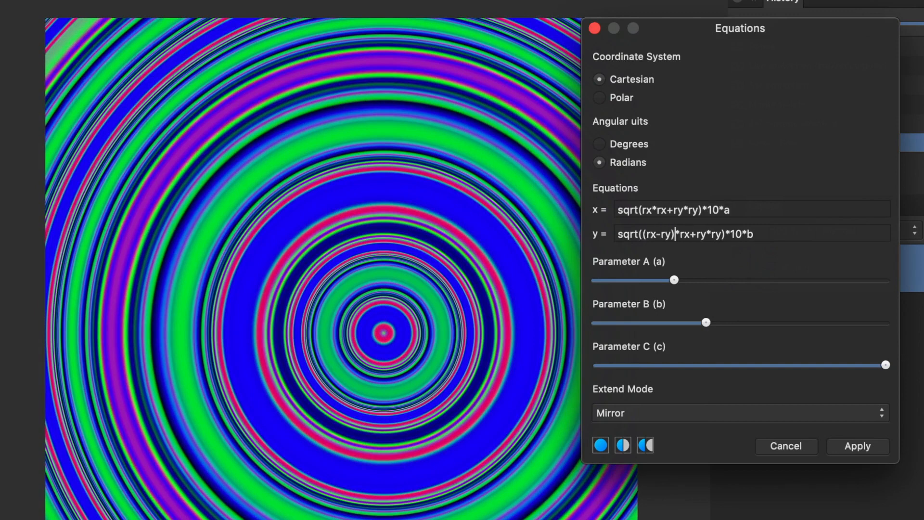
pyautogui.press('Tab')
pyautogui.moveTo(338, 213); pyautogui.dragTo(664, 423)
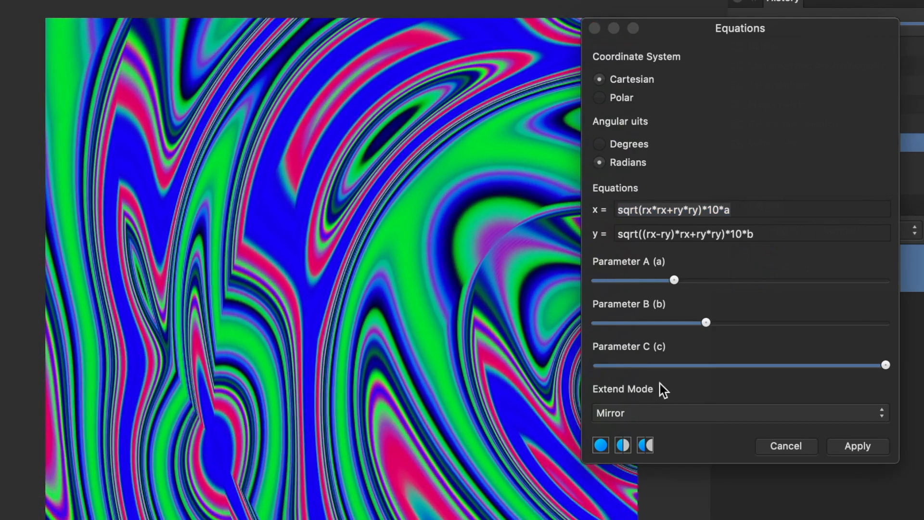
# Make the y equation's first term (rx-ry)*(rx-ry) and lower Parameter B further.
pyautogui.click(682, 235)
pyautogui.write('(')
pyautogui.write('+')
pyautogui.write('ry)')
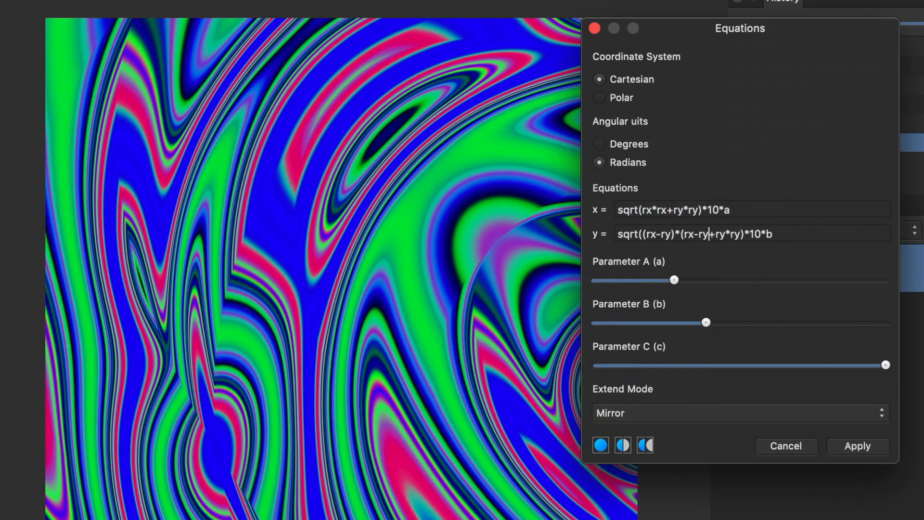
pyautogui.press('Tab')
pyautogui.moveTo(392, 179); pyautogui.dragTo(42, 408)
pyautogui.moveTo(328, 300); pyautogui.dragTo(329, 360)
pyautogui.moveTo(706, 322); pyautogui.dragTo(632, 336)
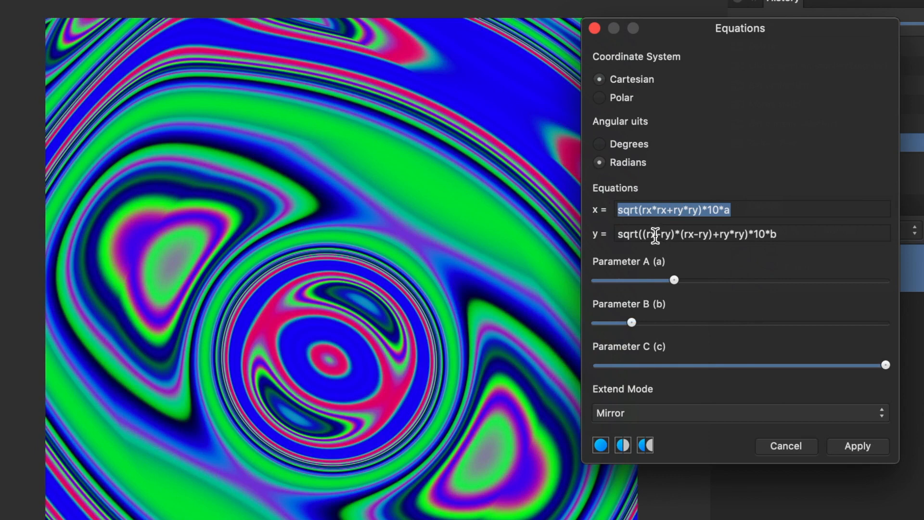
# Try multiplying the first rx of the y equation by c with Parameter C lowered.
pyautogui.click(672, 234)
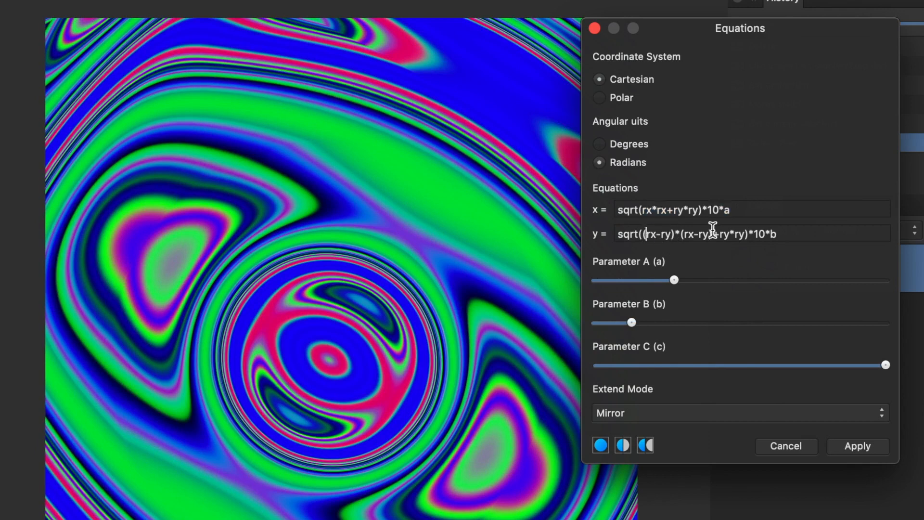
pyautogui.write('c*')
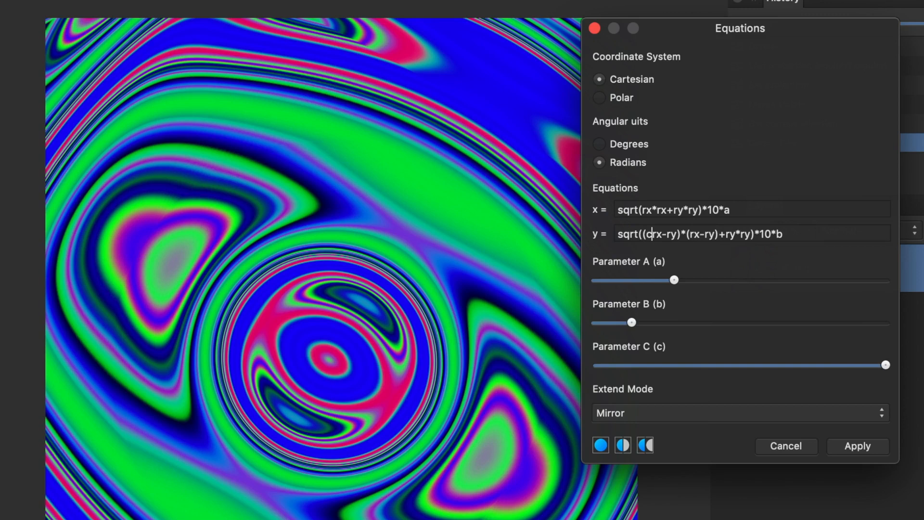
pyautogui.hotkey('shift', 'Tab')
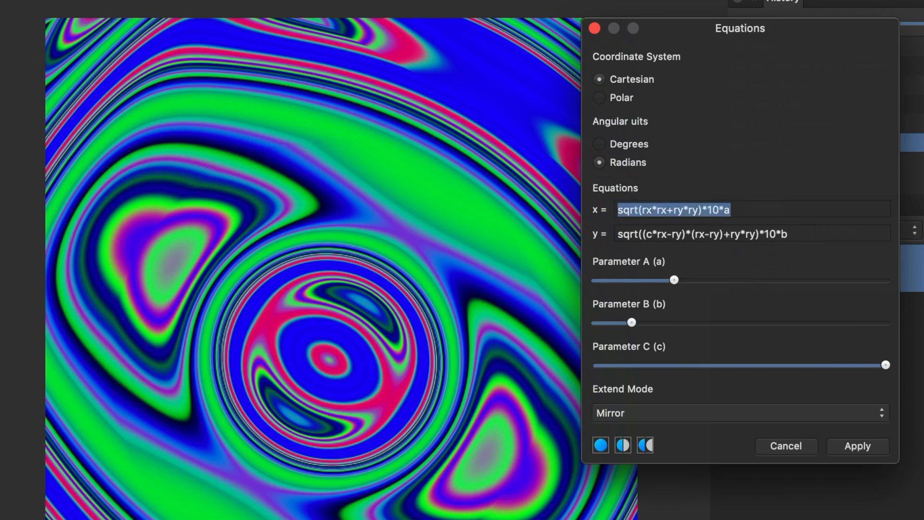
pyautogui.moveTo(876, 364); pyautogui.dragTo(816, 389)
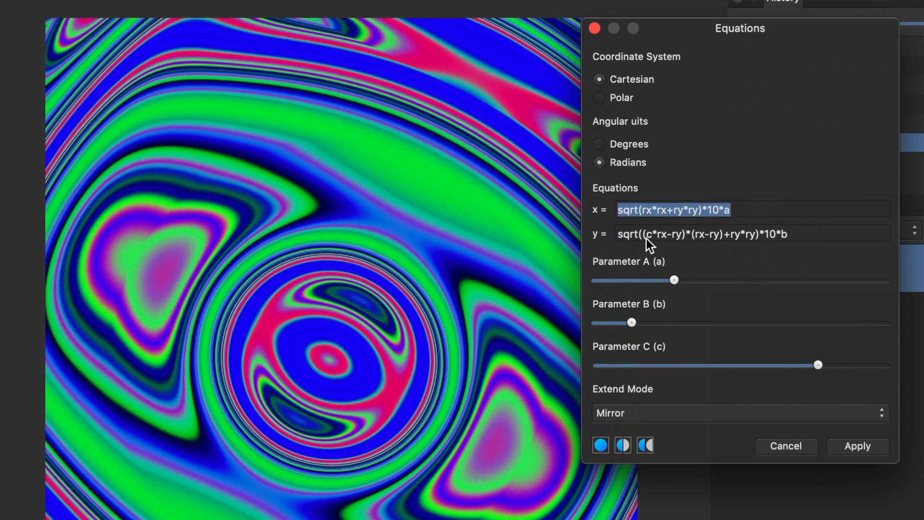
pyautogui.click(694, 233)
pyautogui.press('Left')
pyautogui.press('Left')
pyautogui.press('Left')
pyautogui.press('Left')
pyautogui.press('Left')
pyautogui.press('Left')
pyautogui.press('Left')
pyautogui.press('BackSpace')
pyautogui.press('BackSpace')
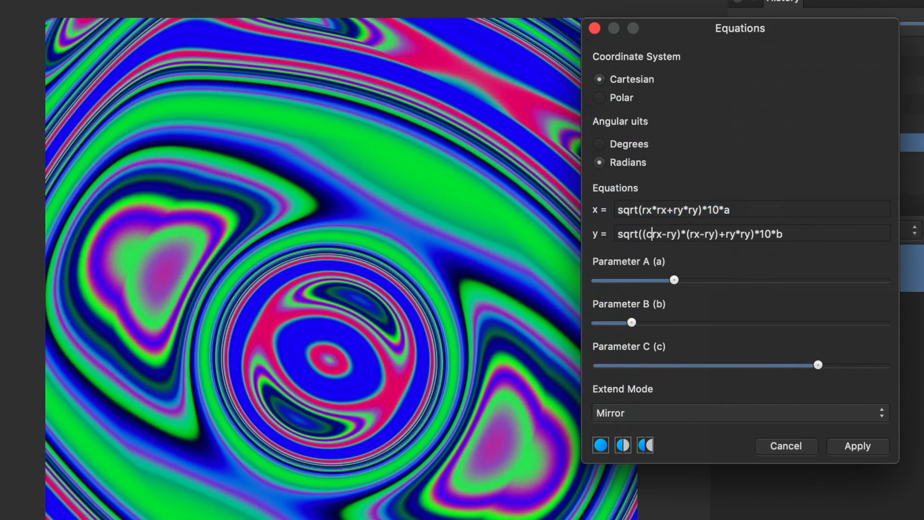
# Multiply the y equation's ry*ry term by c and lower Parameter C slightly.
pyautogui.click(718, 234)
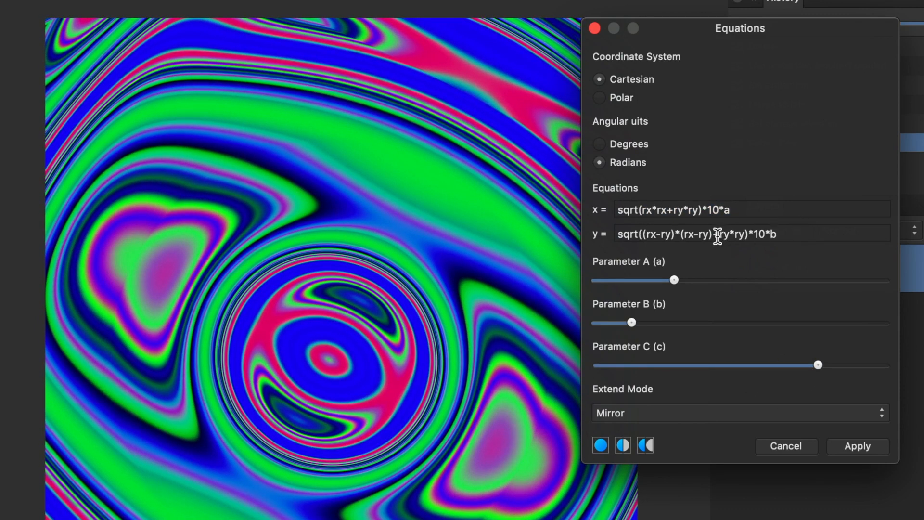
pyautogui.write('c*')
pyautogui.press('Tab')
pyautogui.moveTo(811, 374); pyautogui.dragTo(773, 373)
# Change that c term in the y equation to c*(ry+3*rx)*ry.
pyautogui.click(731, 234)
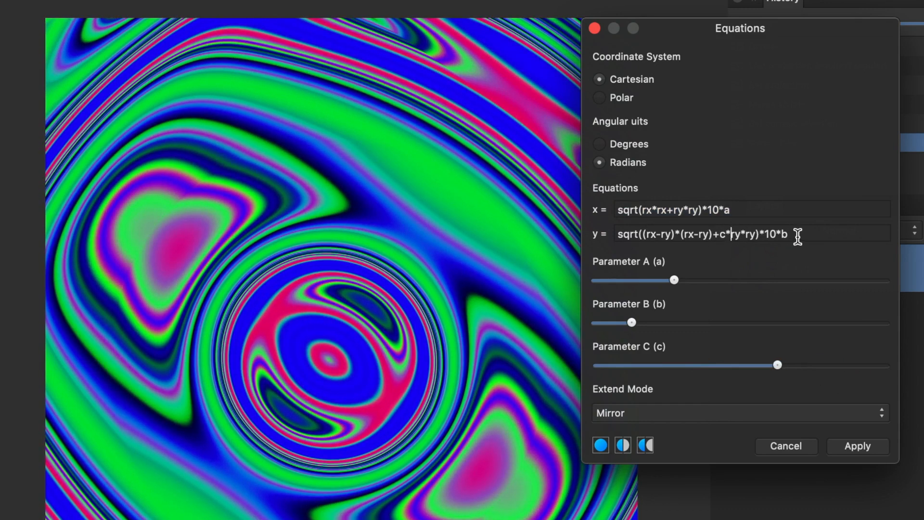
pyautogui.write('(ry+3*rx)')
pyautogui.press('Tab')
# Raise Parameters A and C, nudge Parameter B up, and apply the Equations filter.
pyautogui.moveTo(778, 365); pyautogui.dragTo(871, 368)
pyautogui.moveTo(689, 282); pyautogui.dragTo(760, 291)
pyautogui.moveTo(702, 321)
pyautogui.mouseDown()
pyautogui.moveTo(755, 323)
pyautogui.moveTo(718, 324)
pyautogui.mouseUp()
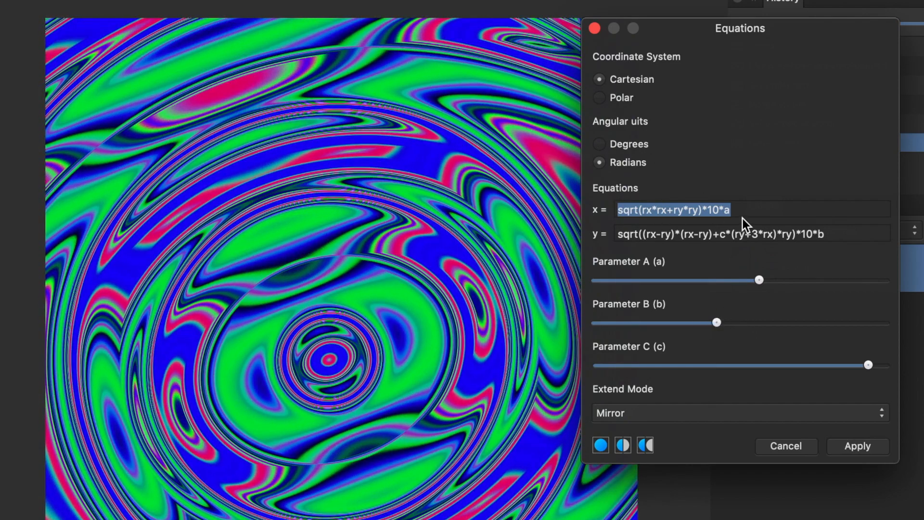
pyautogui.click(701, 210)
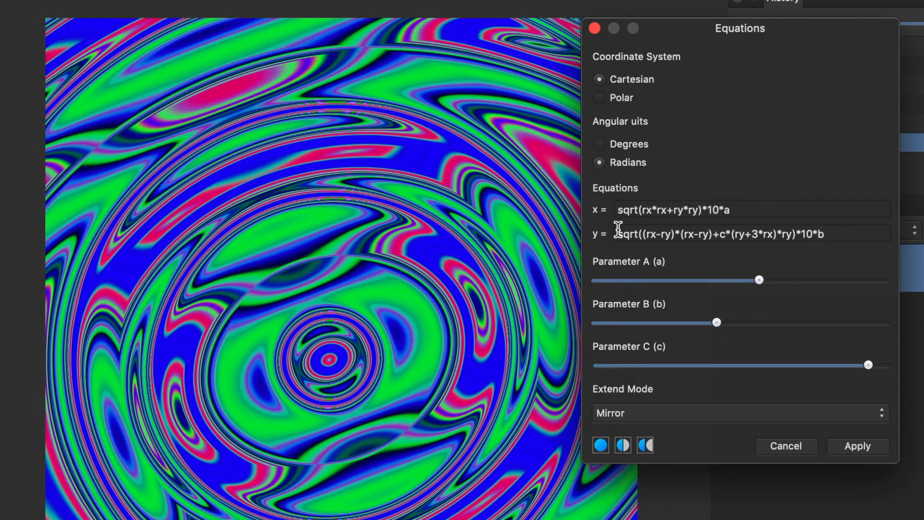
pyautogui.click(867, 449)
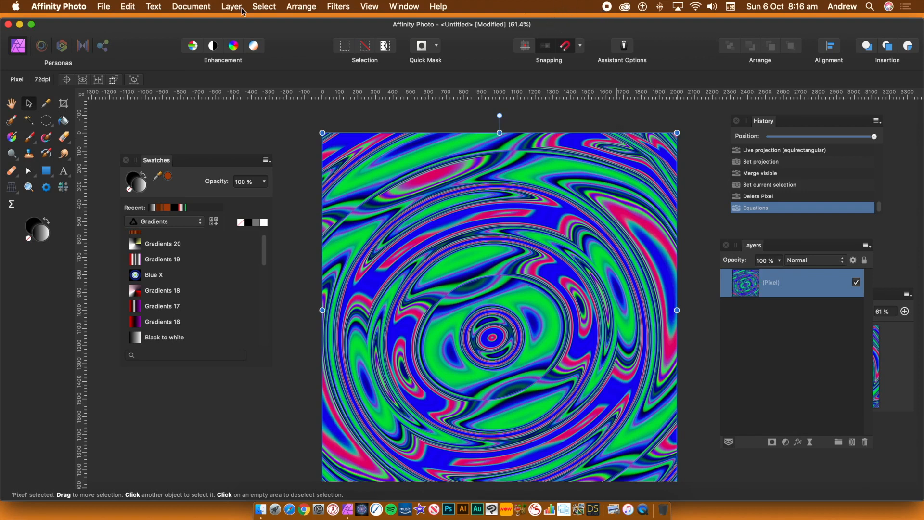
# Apply the Mirror distort filter, adjusting its settings and mirror positions on the canvas.
pyautogui.click(333, 8)
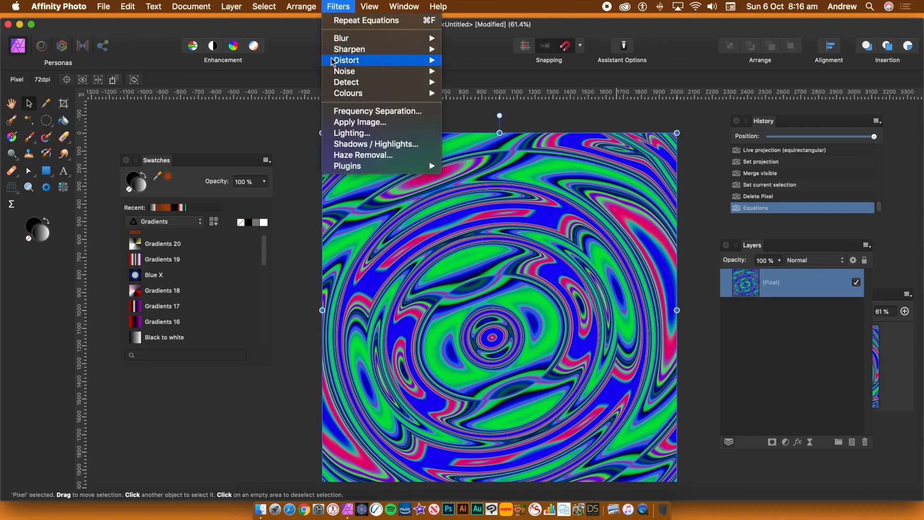
pyautogui.moveTo(386, 60)
pyautogui.click(480, 207)
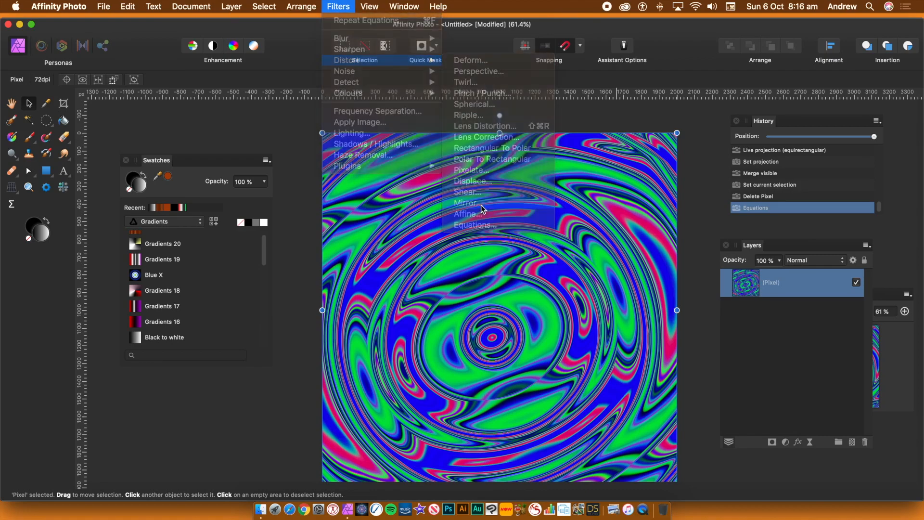
pyautogui.moveTo(757, 399); pyautogui.dragTo(800, 396)
pyautogui.moveTo(597, 192); pyautogui.dragTo(530, 236)
pyautogui.moveTo(784, 432); pyautogui.dragTo(741, 470)
pyautogui.moveTo(593, 263); pyautogui.dragTo(399, 422)
pyautogui.moveTo(800, 397); pyautogui.dragTo(876, 398)
pyautogui.moveTo(495, 341); pyautogui.dragTo(468, 182)
pyautogui.click(886, 465)
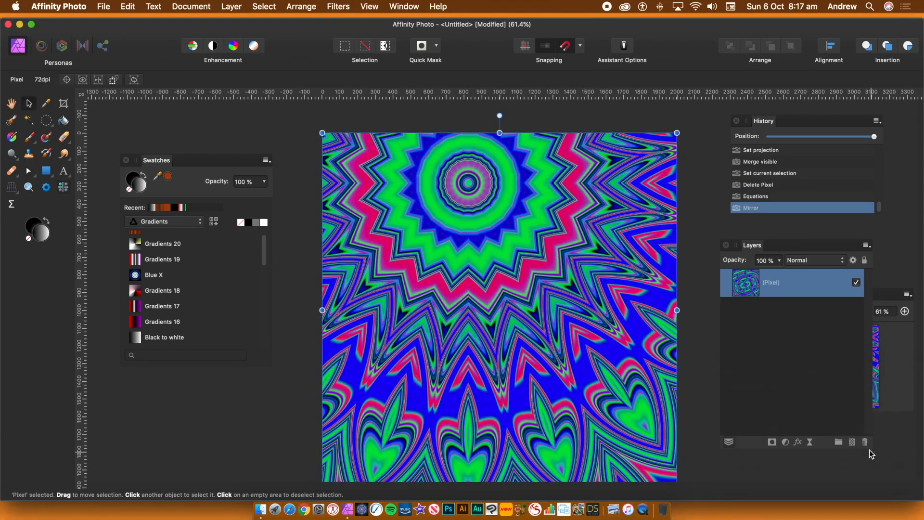